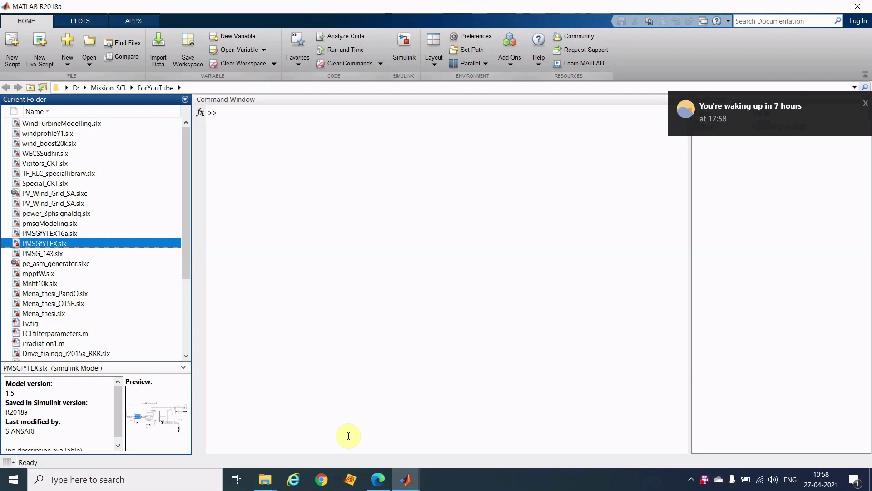
# Show taskbar thumbnails of the open MATLAB and PMSGfYTEX Simulink windows.
pyautogui.click(406, 481)
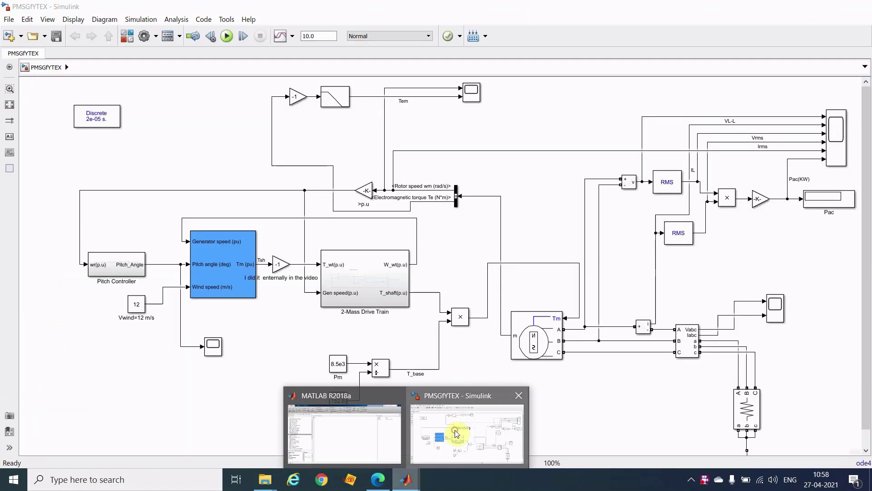
# Bring the PMSGfYTEX model to the front and select the -1 gain and Wind Turbine block.
pyautogui.click(457, 433)
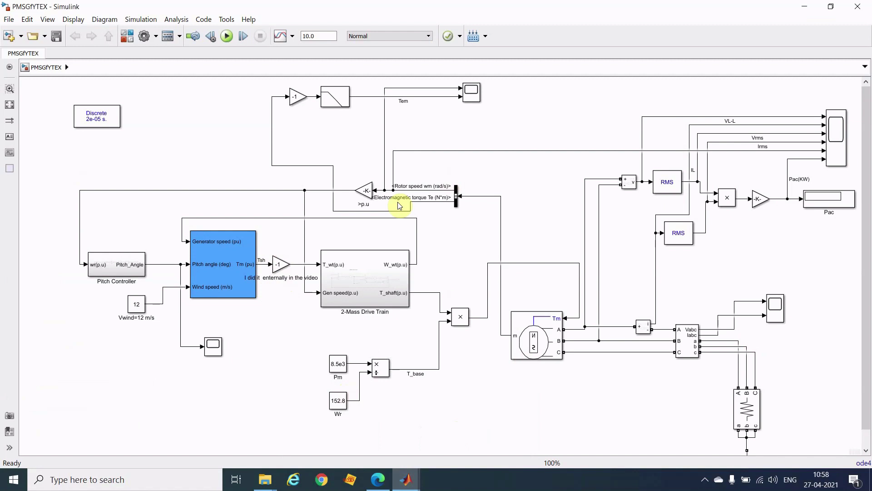
pyautogui.click(277, 262)
pyautogui.click(236, 254)
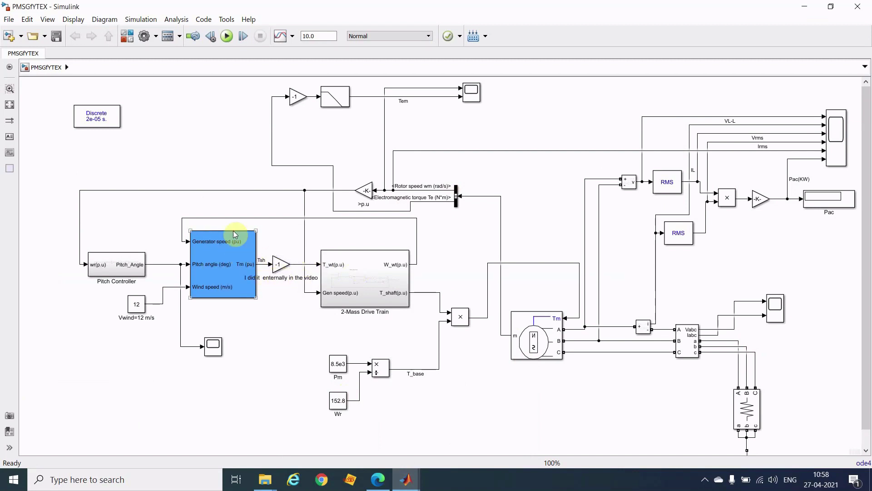
pyautogui.rightClick(220, 277)
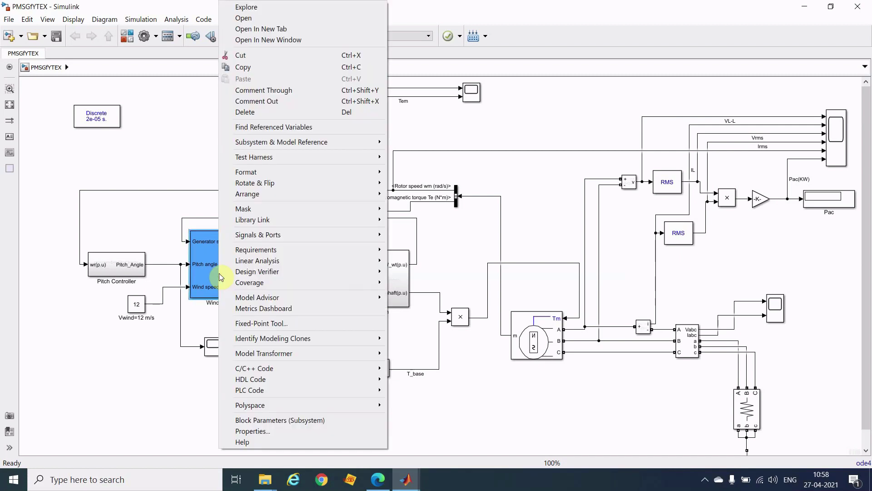
pyautogui.moveTo(280, 210)
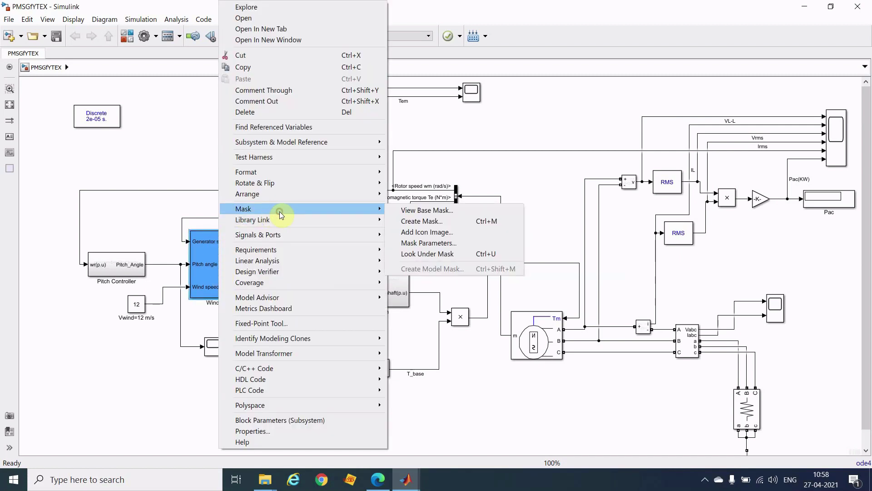
pyautogui.click(433, 253)
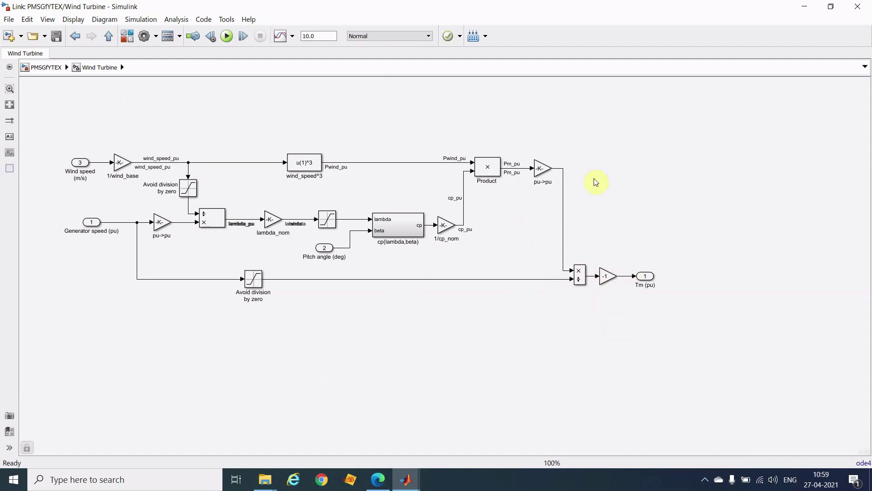
pyautogui.click(56, 69)
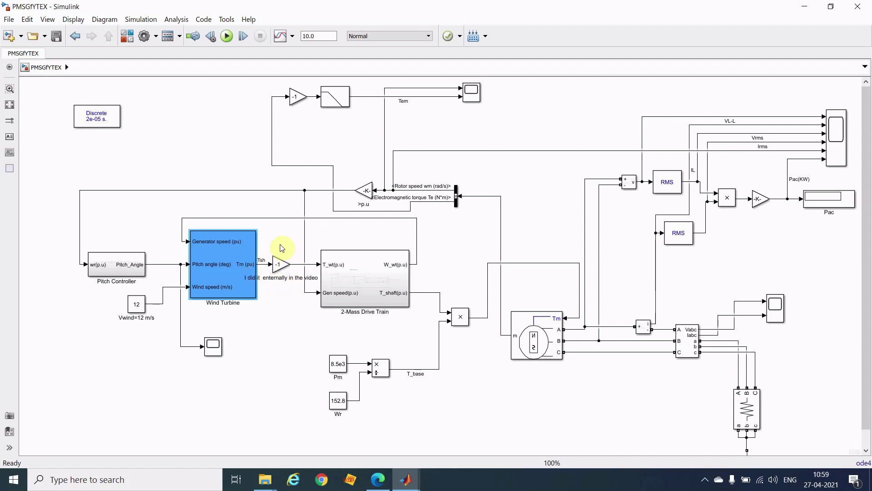
pyautogui.click(282, 261)
pyautogui.click(292, 321)
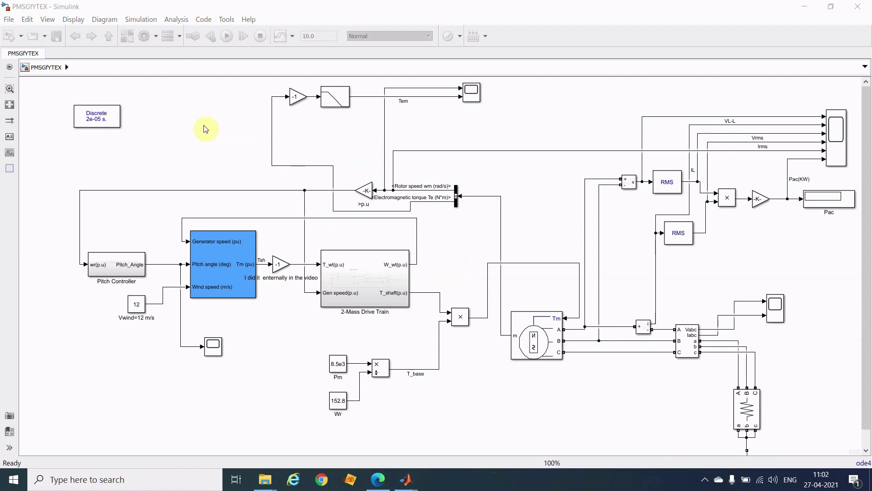
pyautogui.doubleClick(113, 117)
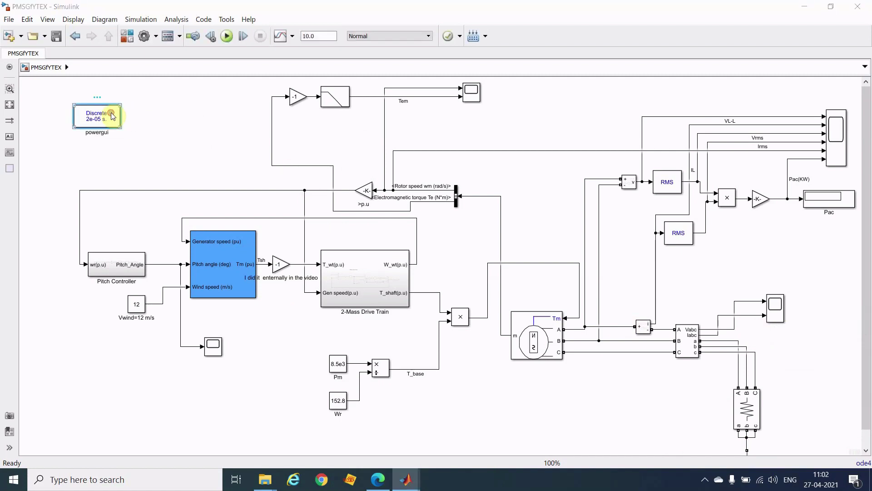
pyautogui.click(201, 91)
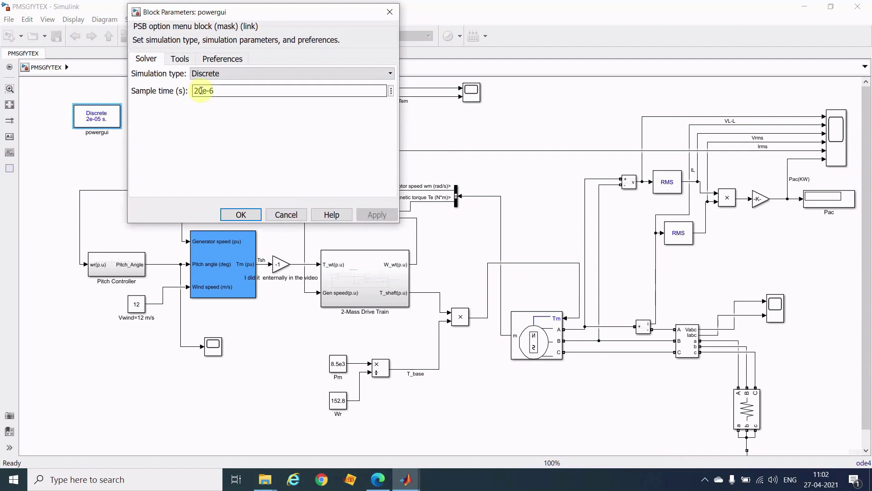
pyautogui.write('0')
pyautogui.click(391, 16)
pyautogui.click(668, 187)
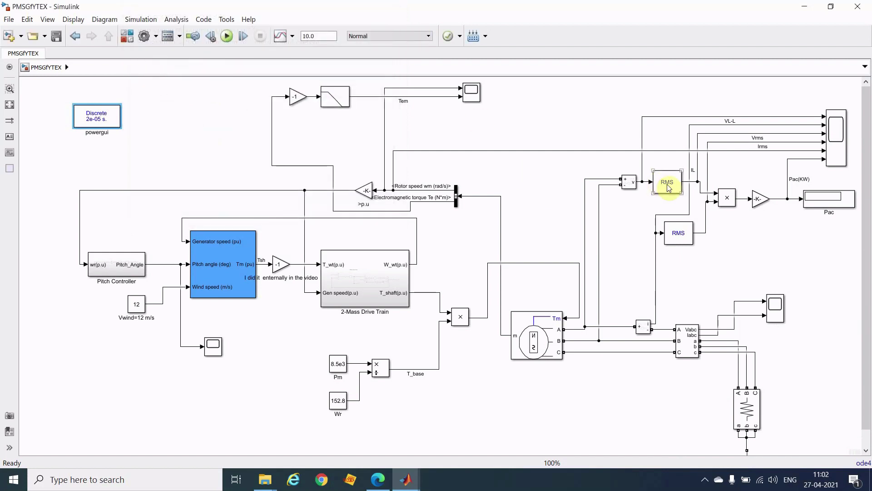
pyautogui.doubleClick(668, 187)
pyautogui.click(425, 243)
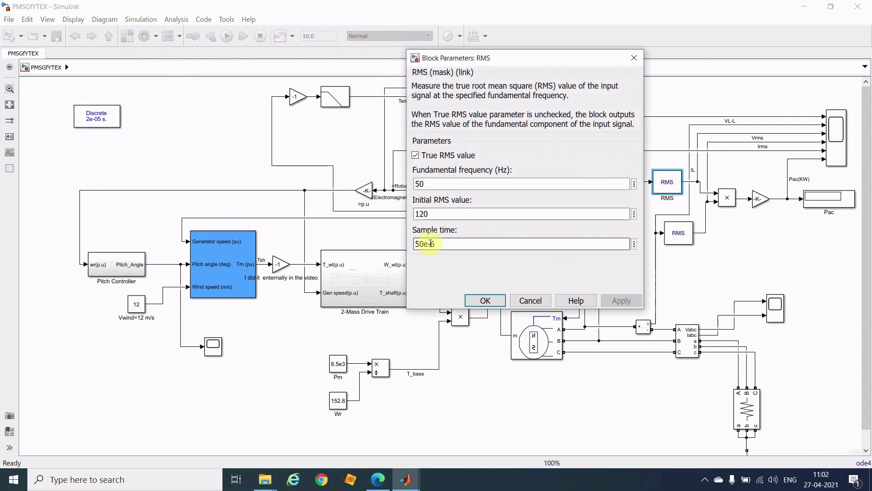
pyautogui.click(424, 244)
pyautogui.click(635, 67)
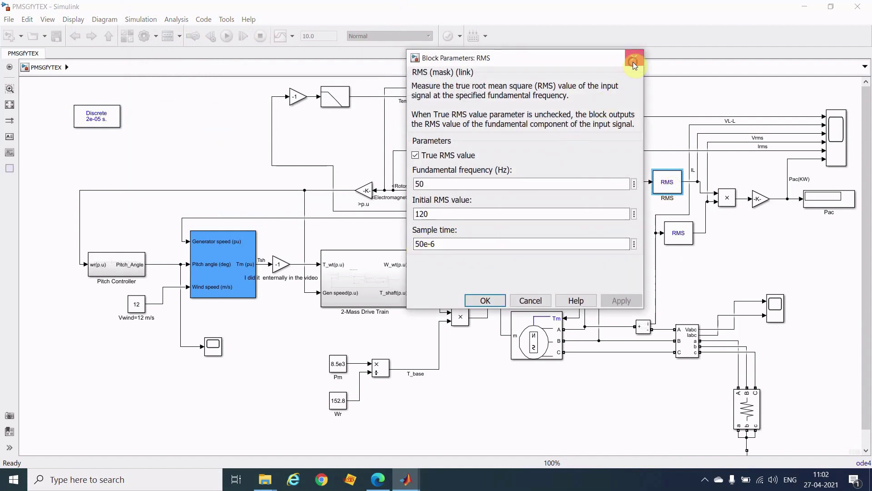
pyautogui.click(678, 230)
pyautogui.doubleClick(679, 229)
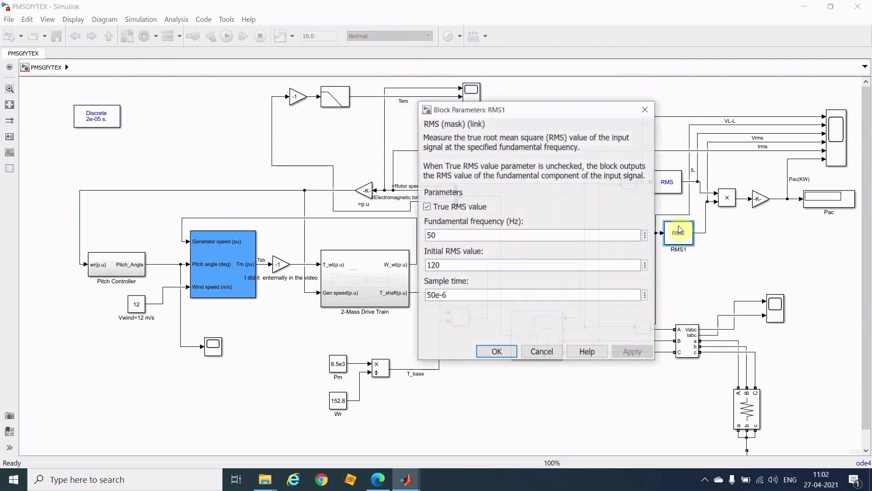
pyautogui.click(644, 112)
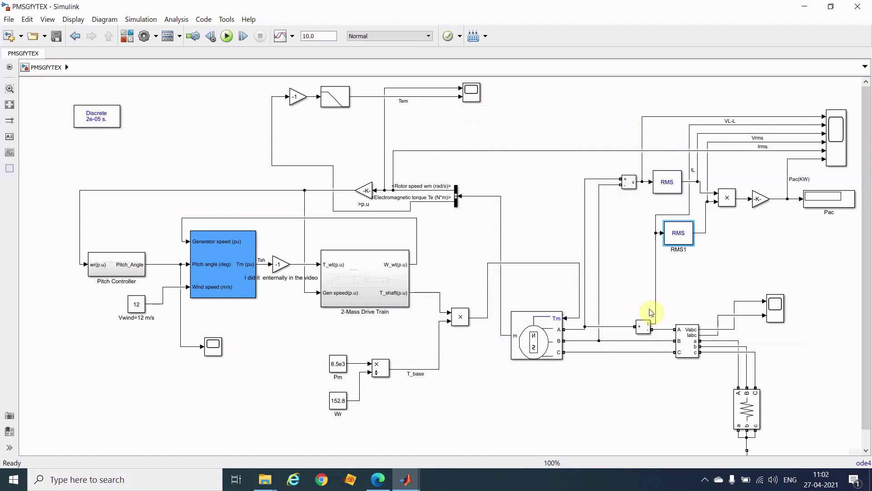
pyautogui.click(99, 115)
pyautogui.click(783, 185)
pyautogui.click(145, 38)
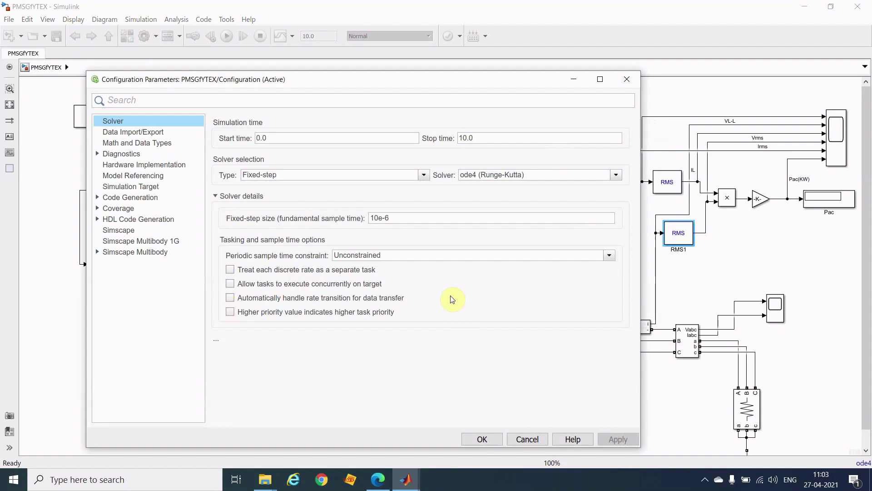
pyautogui.click(482, 439)
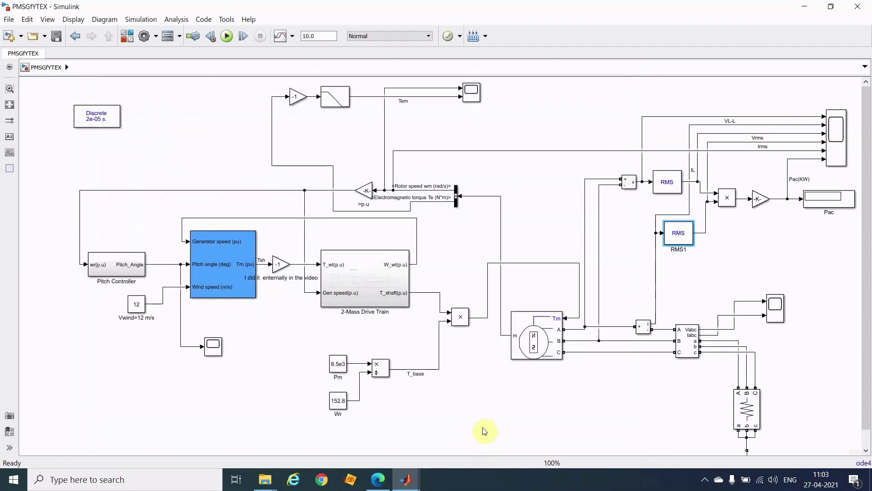
# Run the 10 s PMSGfYTEX simulation until Pac reads 6.20 kW, then select Scope1.
pyautogui.click(227, 37)
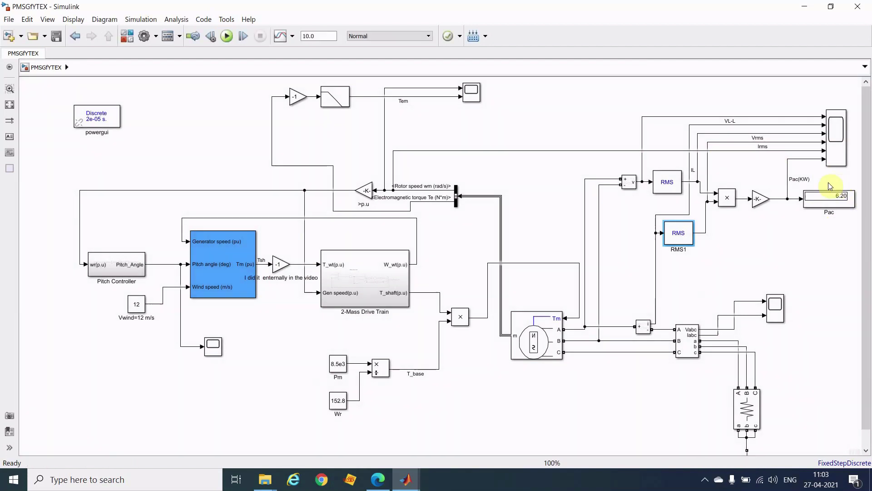
pyautogui.click(835, 136)
pyautogui.click(833, 142)
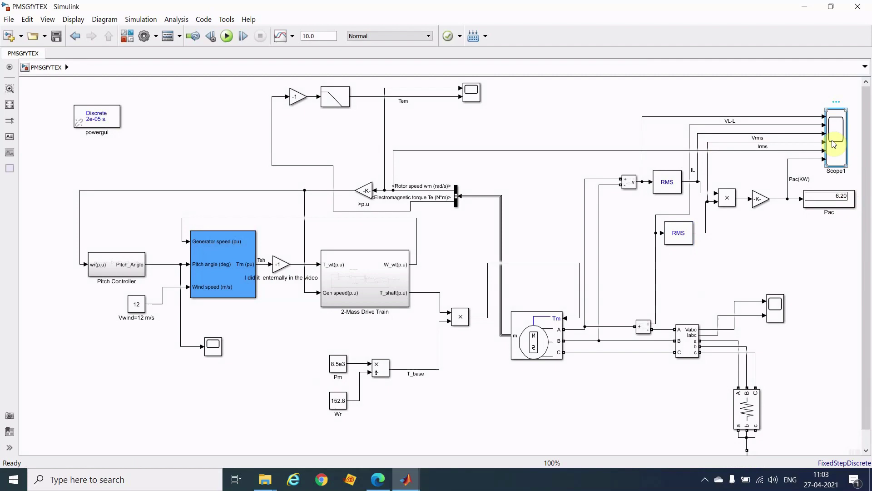
pyautogui.doubleClick(835, 144)
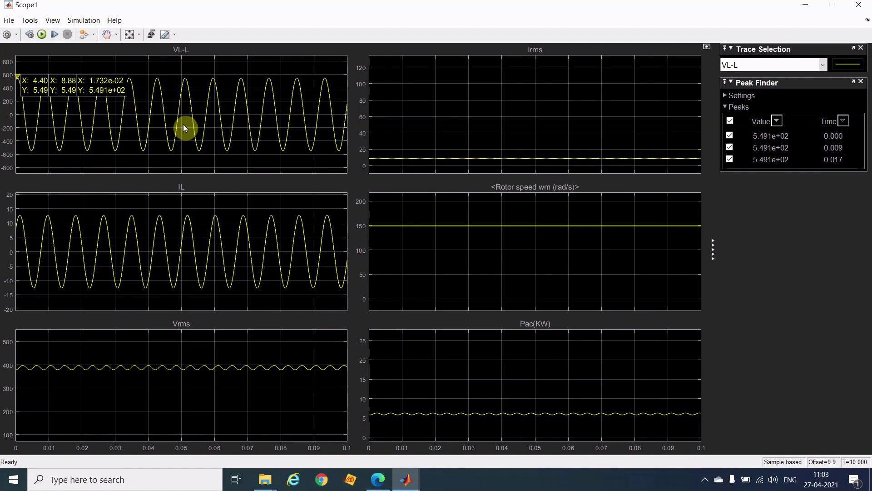
pyautogui.click(130, 36)
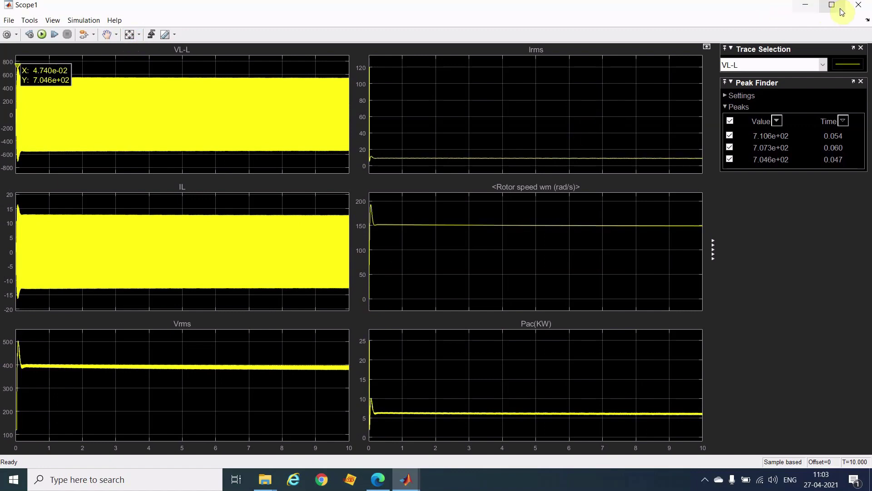
pyautogui.click(859, 5)
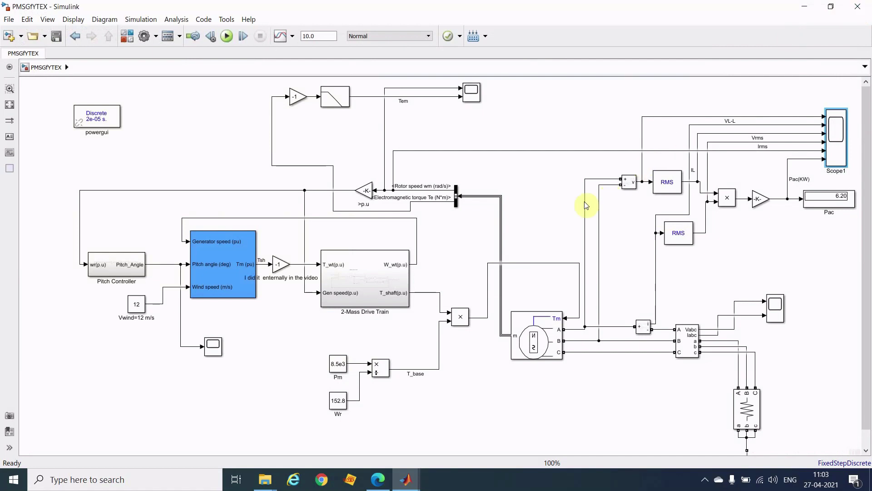
pyautogui.click(567, 205)
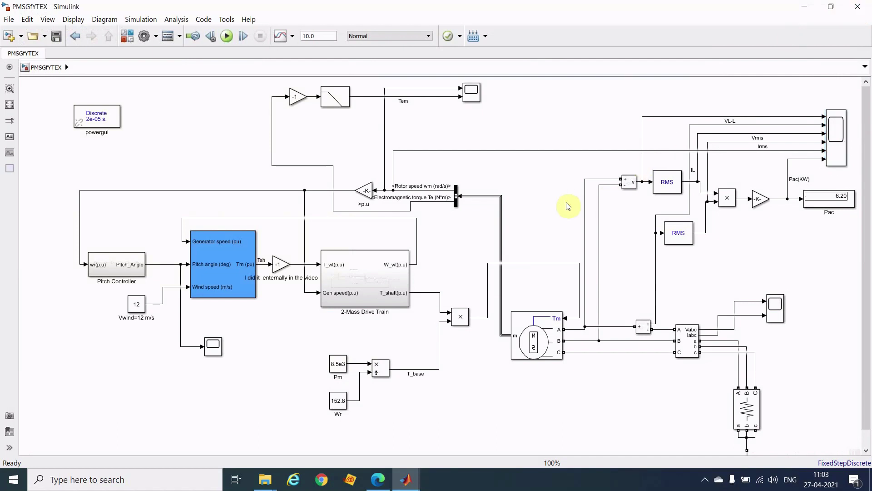